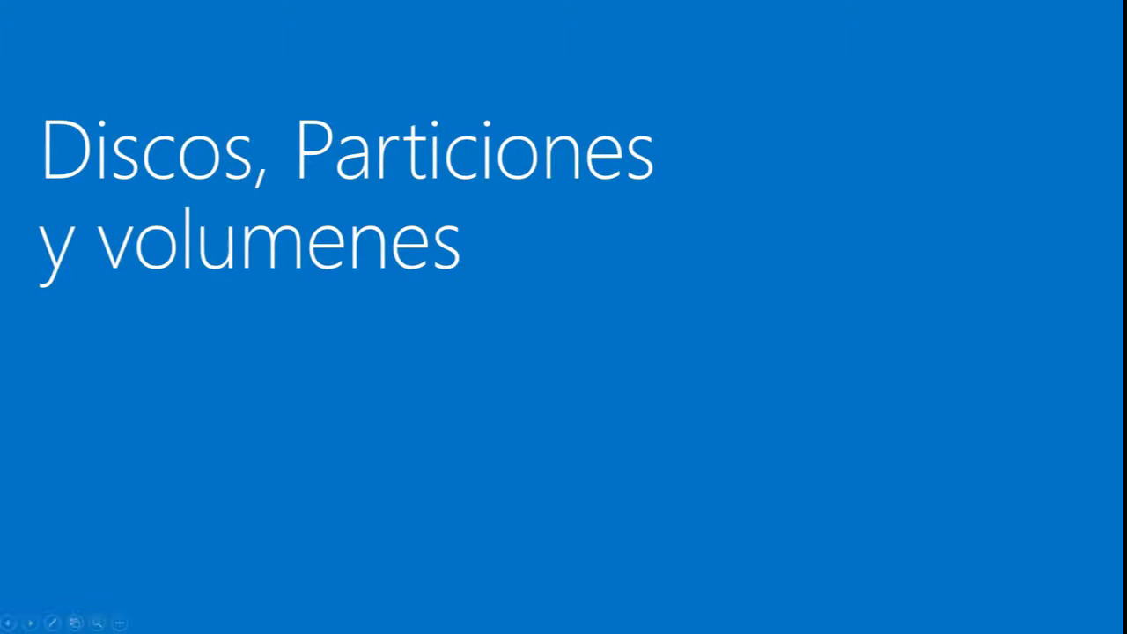
# Step: Open Disk Management by running diskmgmt.msc and maximize its window
pyautogui.press('super+r')
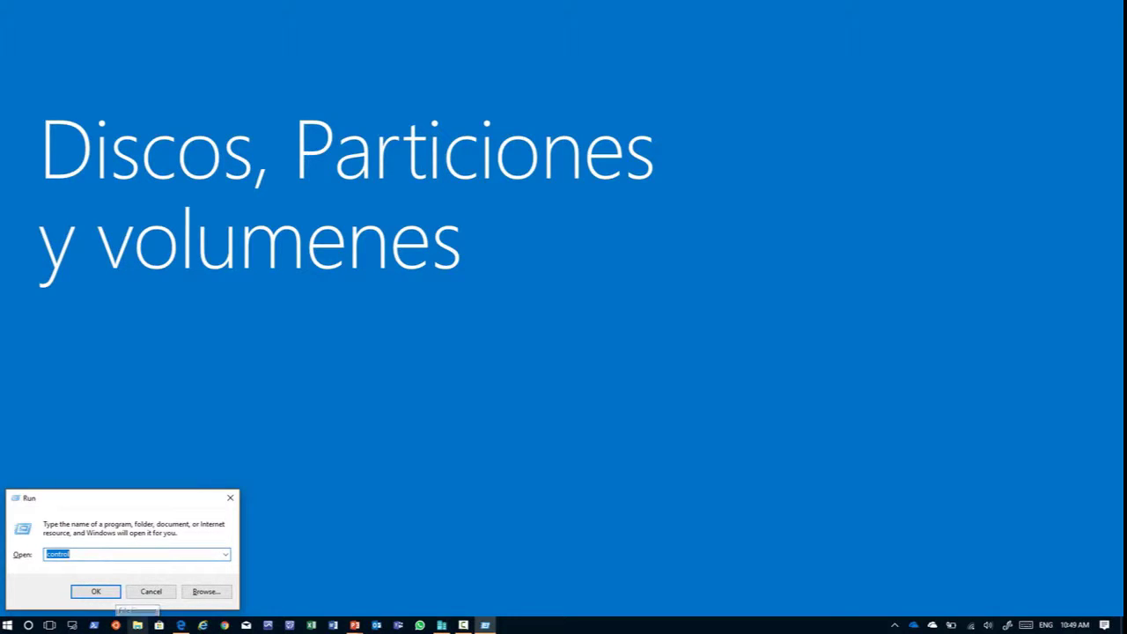
pyautogui.write('dis')
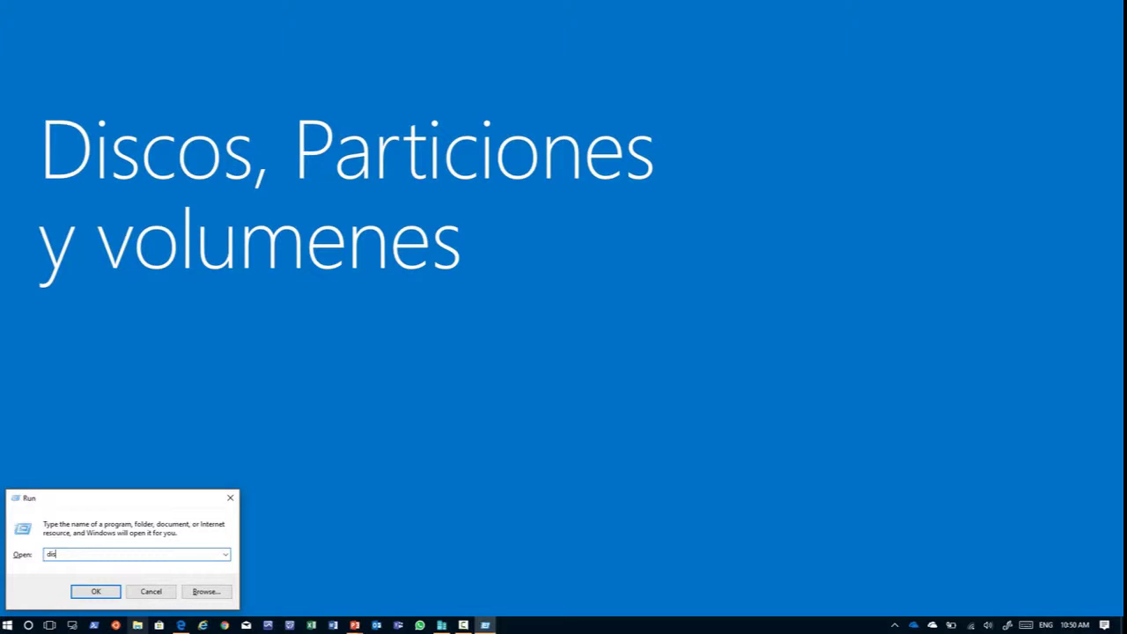
pyautogui.write('kmgmt.msc')
pyautogui.press('Return')
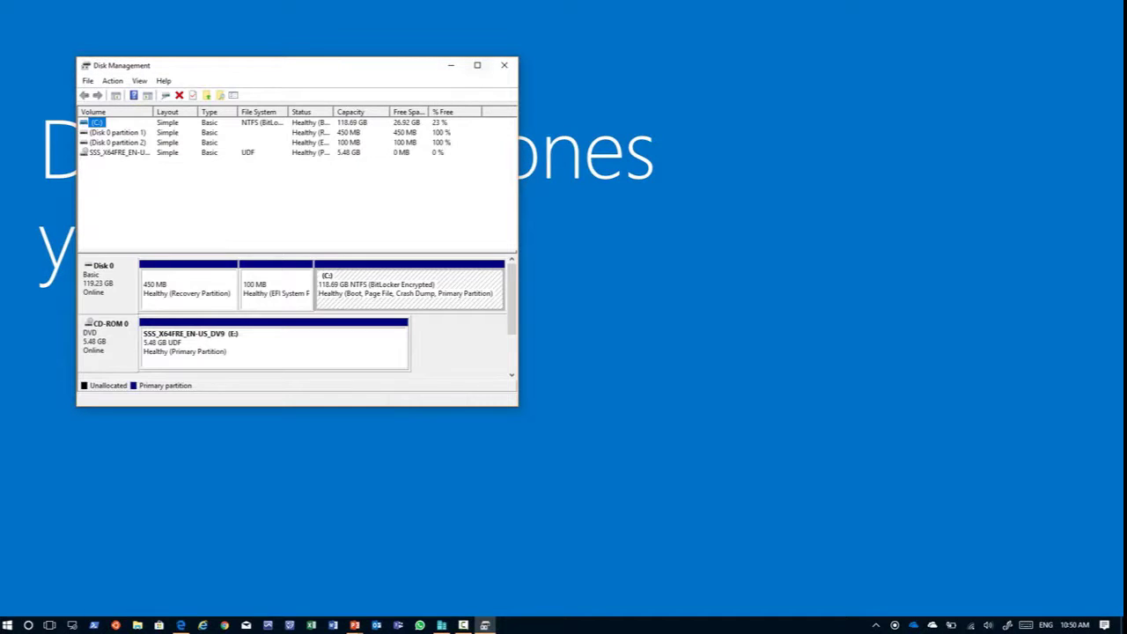
pyautogui.click(476, 64)
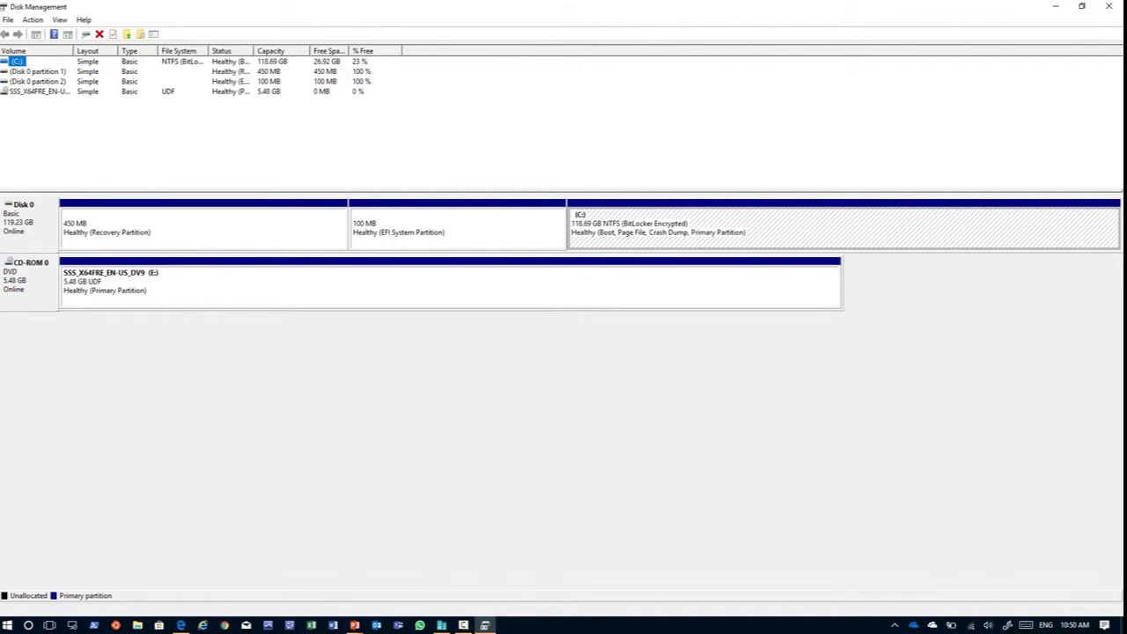
# Step: Show the console tree and the action pane, and view the operations available for the C: volume
pyautogui.click(36, 34)
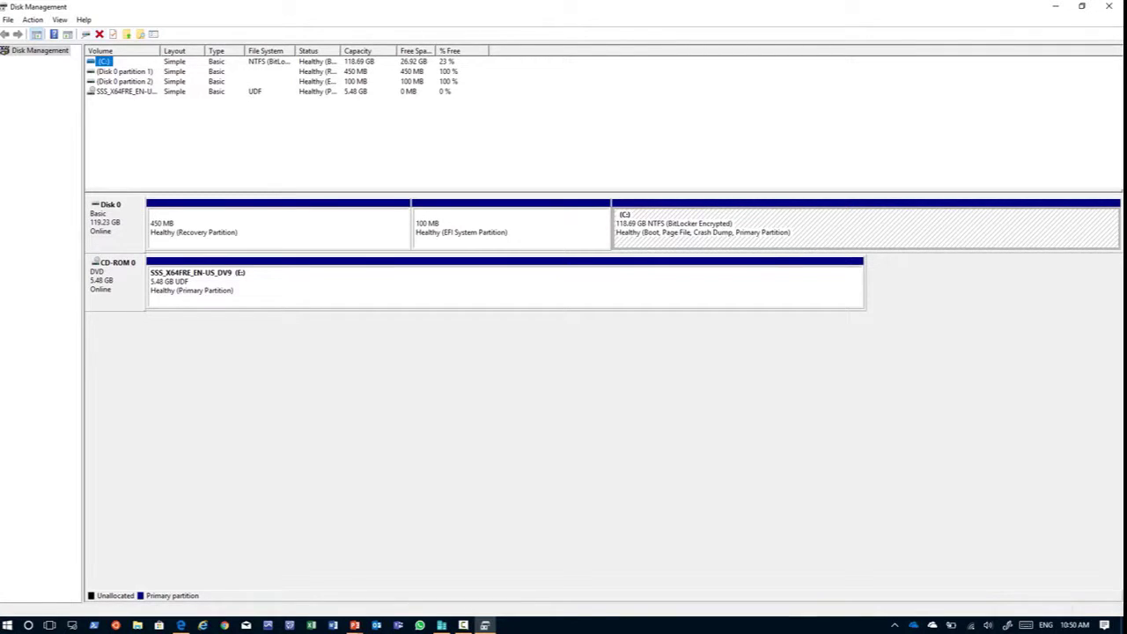
pyautogui.click(68, 33)
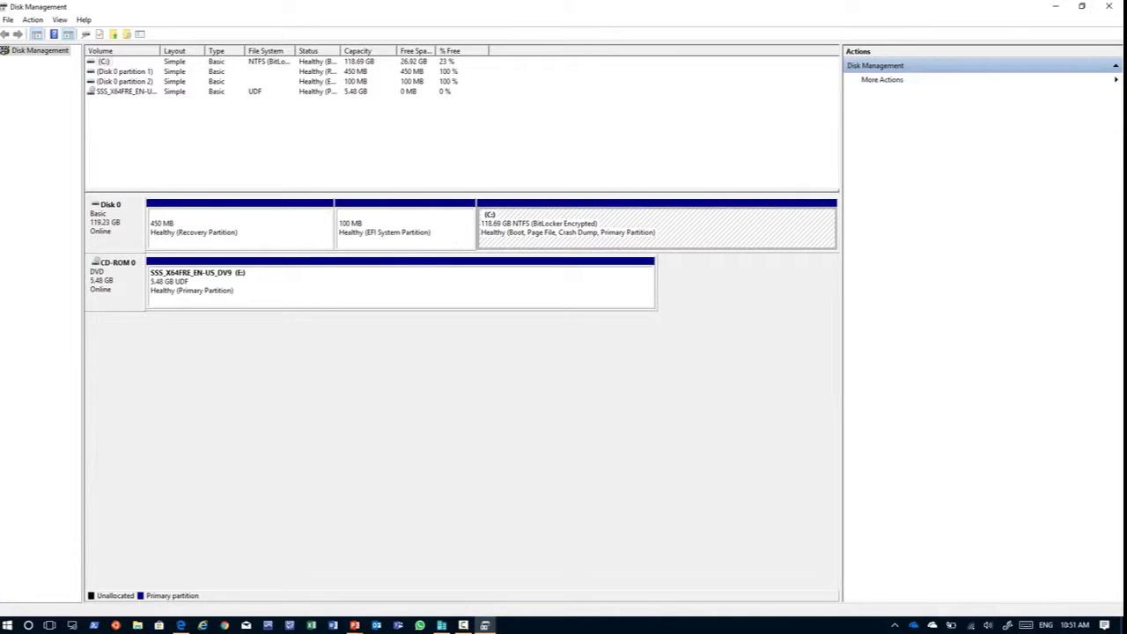
pyautogui.rightClick(699, 234)
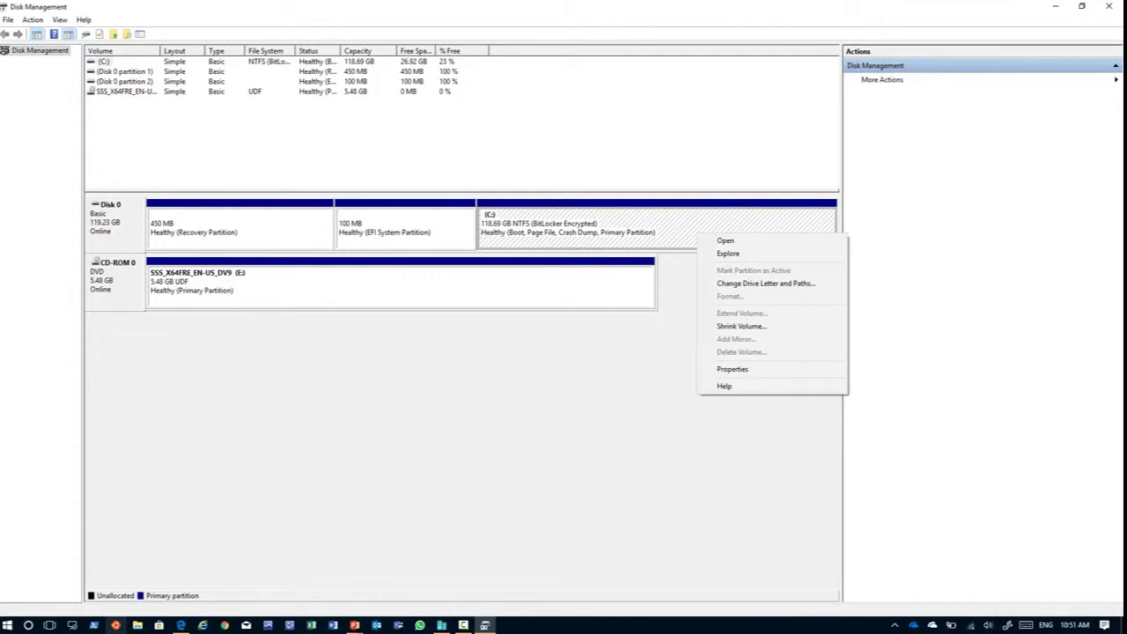
# Step: Launch Windows PowerShell
pyautogui.click(94, 626)
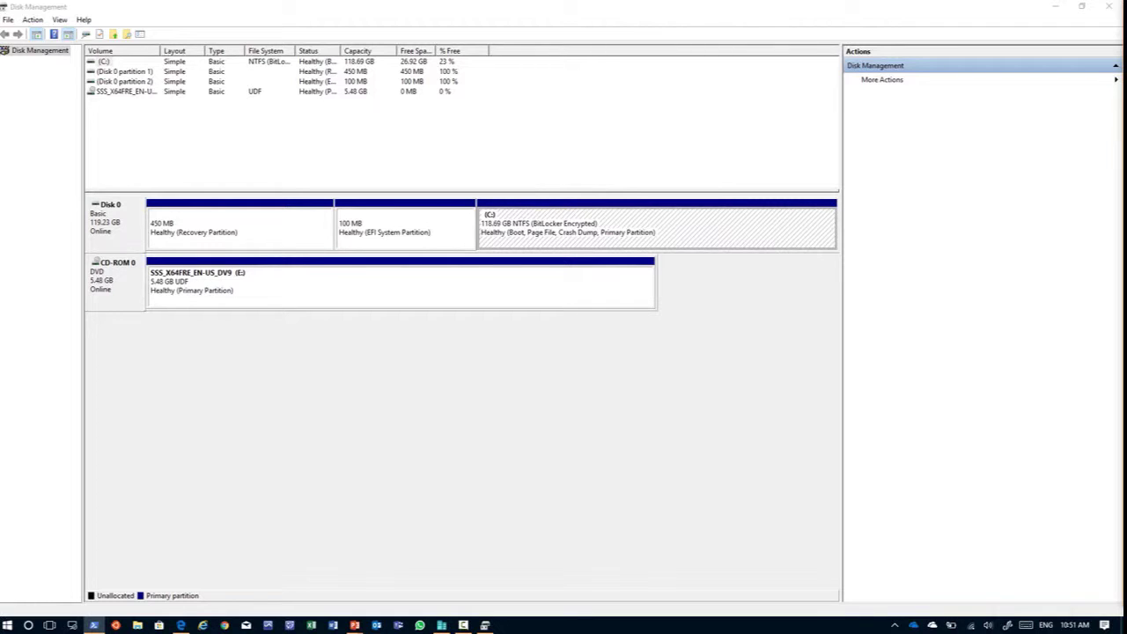
pyautogui.rightClick(33, 51)
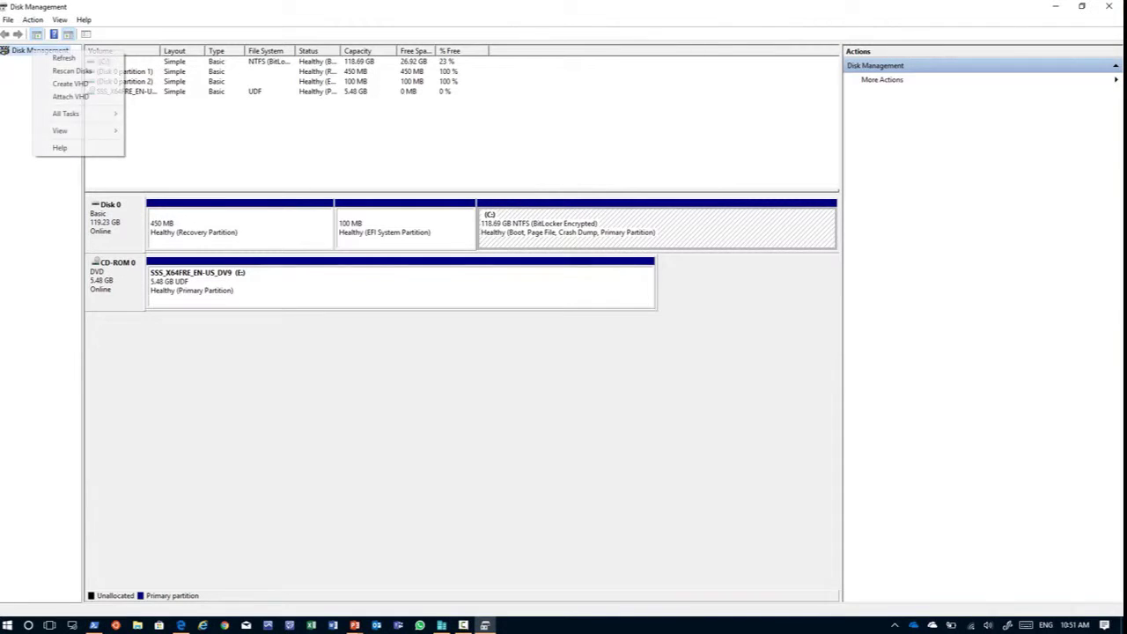
pyautogui.press('Down')
pyautogui.press('Down')
pyautogui.press('Down')
pyautogui.press('Down')
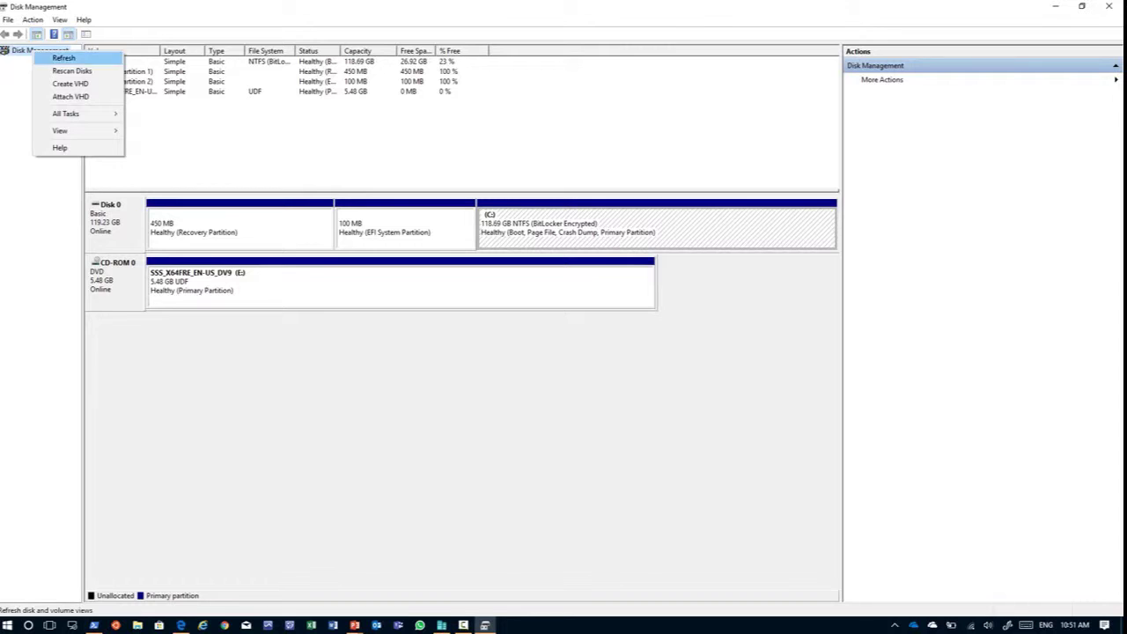
pyautogui.press('Down')
pyautogui.press('Down')
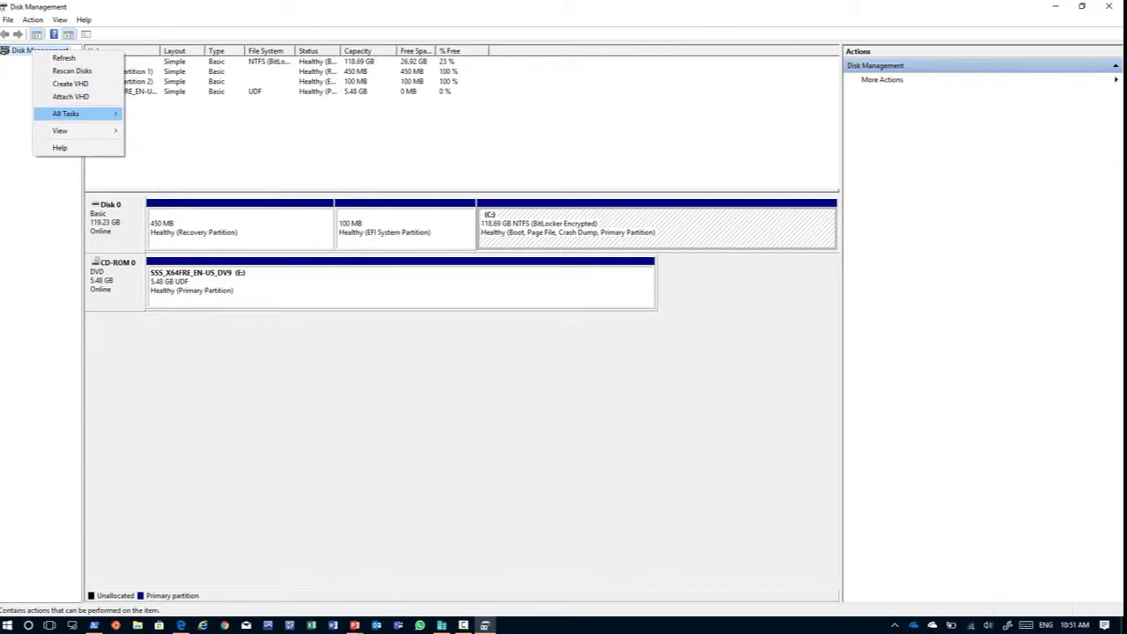
pyautogui.press('Up')
pyautogui.press('Right')
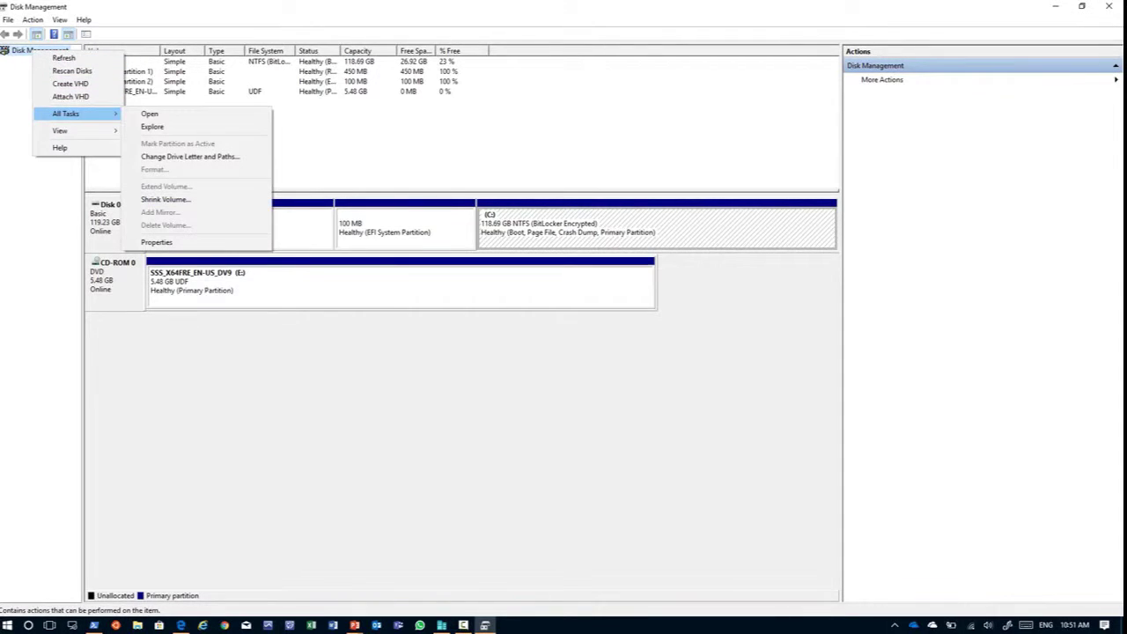
pyautogui.press('Up')
pyautogui.press('Up')
pyautogui.press('Up')
pyautogui.press('Up')
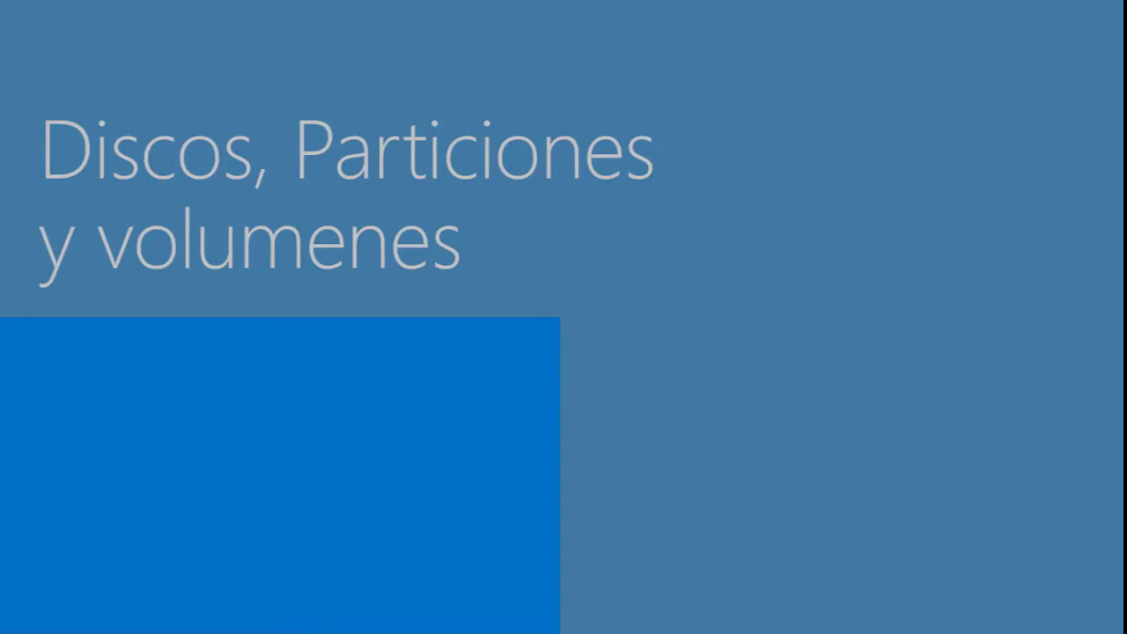
# Step: Switch to Windows PowerShell, move its off-screen window back into view and maximize it
pyautogui.hotkey('alt', 'Tab')
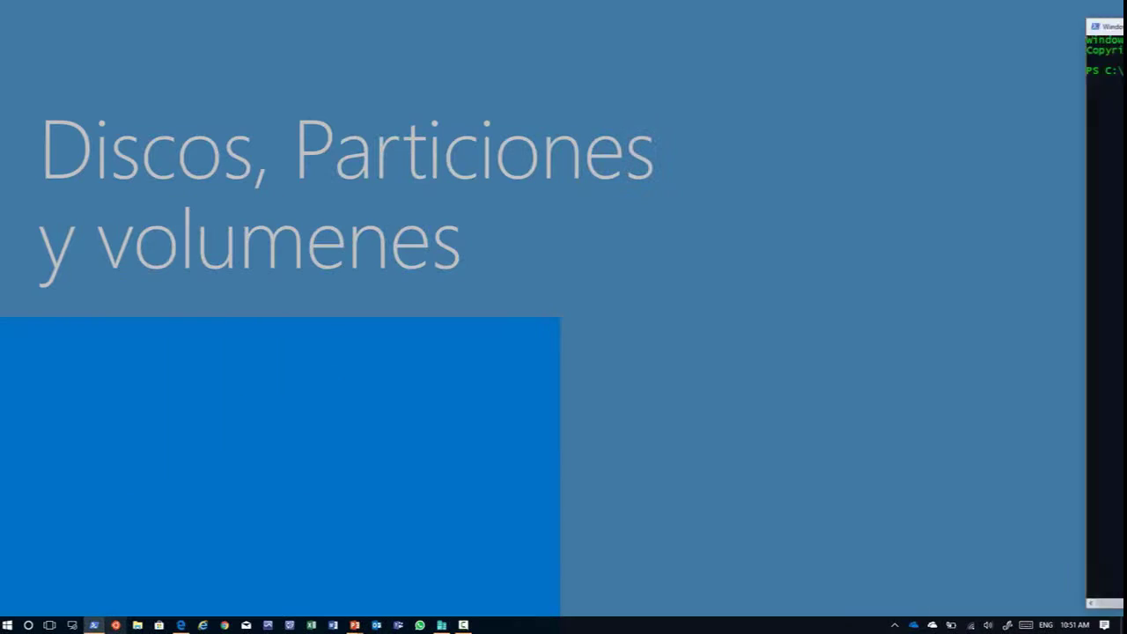
pyautogui.moveTo(93, 625)
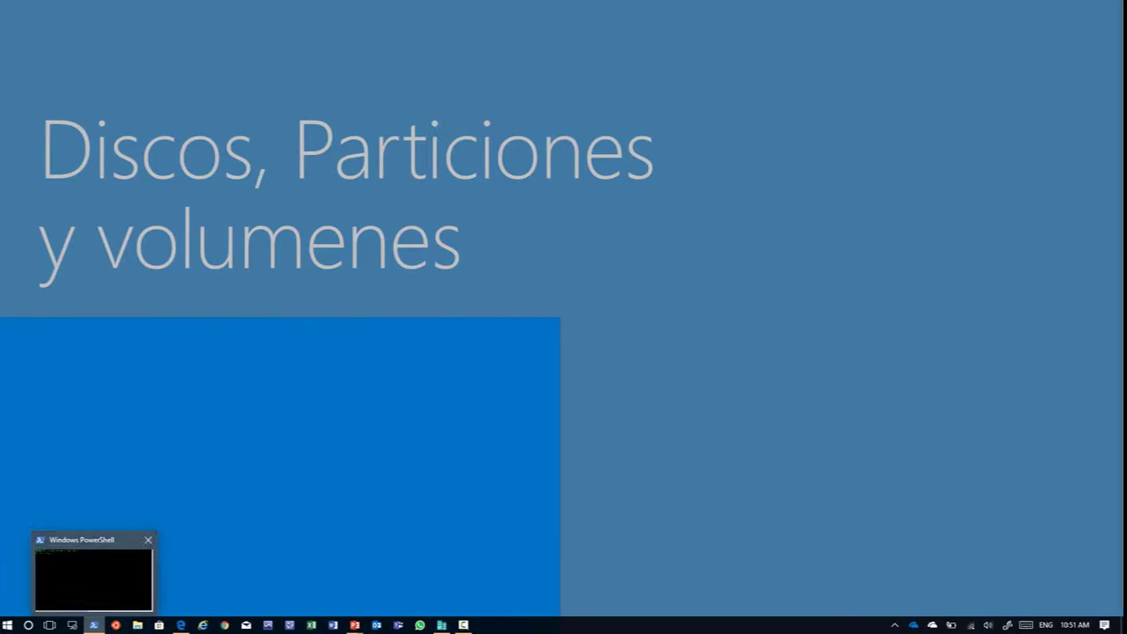
pyautogui.rightClick(107, 549)
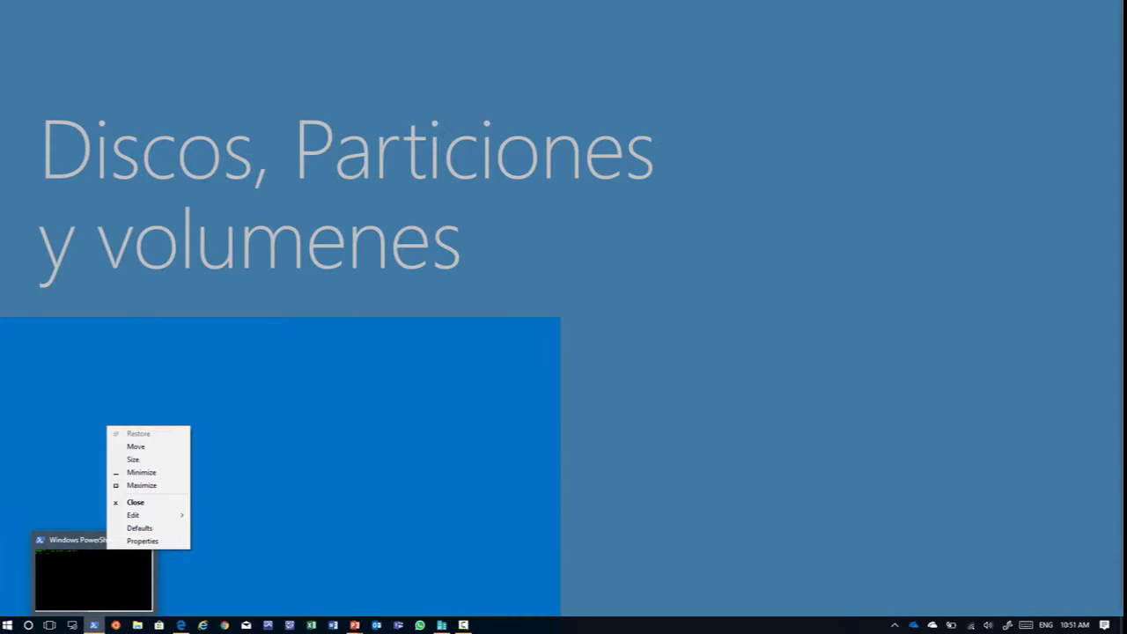
pyautogui.click(135, 446)
pyautogui.press('Left')
pyautogui.press('Left')
pyautogui.press('Left')
pyautogui.press('Left')
pyautogui.press('Left')
pyautogui.press('Left')
pyautogui.press('Left')
pyautogui.press('Left')
pyautogui.press('Left')
pyautogui.press('Left')
pyautogui.press('Left')
pyautogui.press('Left')
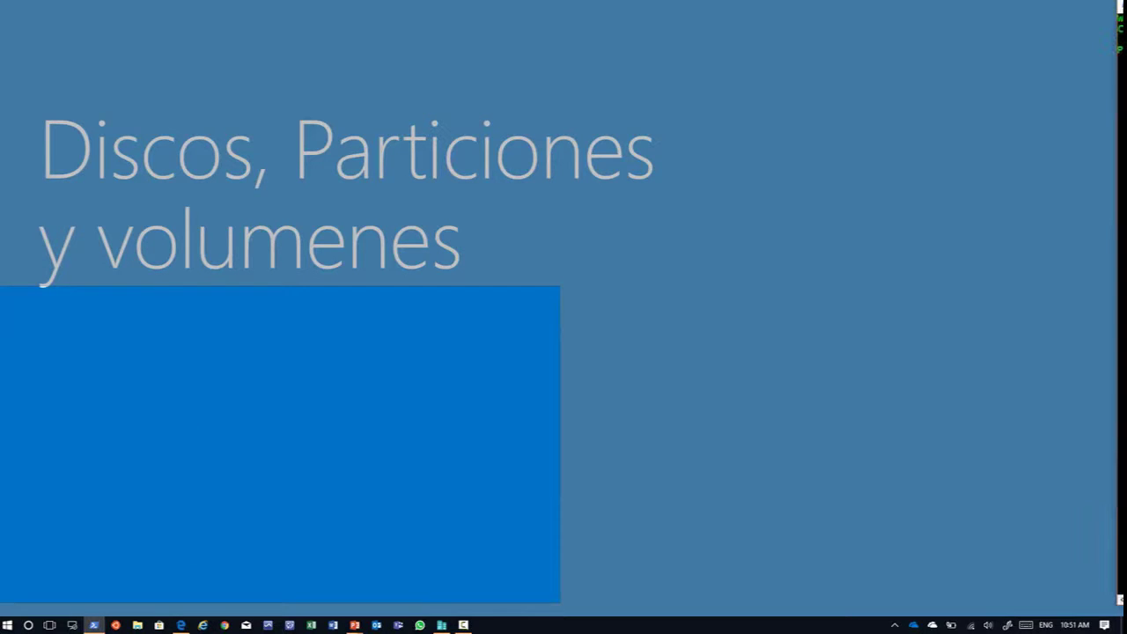
pyautogui.press('Left')
pyautogui.press('Left')
pyautogui.press('Left')
pyautogui.press('Left')
pyautogui.press('Left')
pyautogui.press('Left')
pyautogui.press('Left')
pyautogui.press('Left')
pyautogui.press('Left')
pyautogui.press('Left')
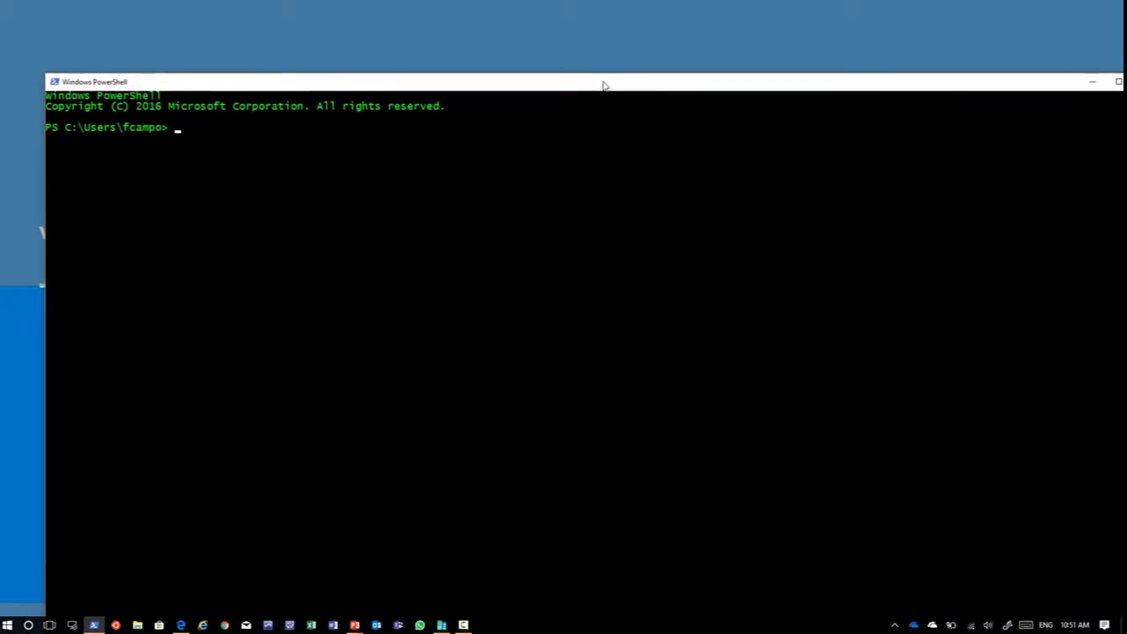
pyautogui.doubleClick(615, 77)
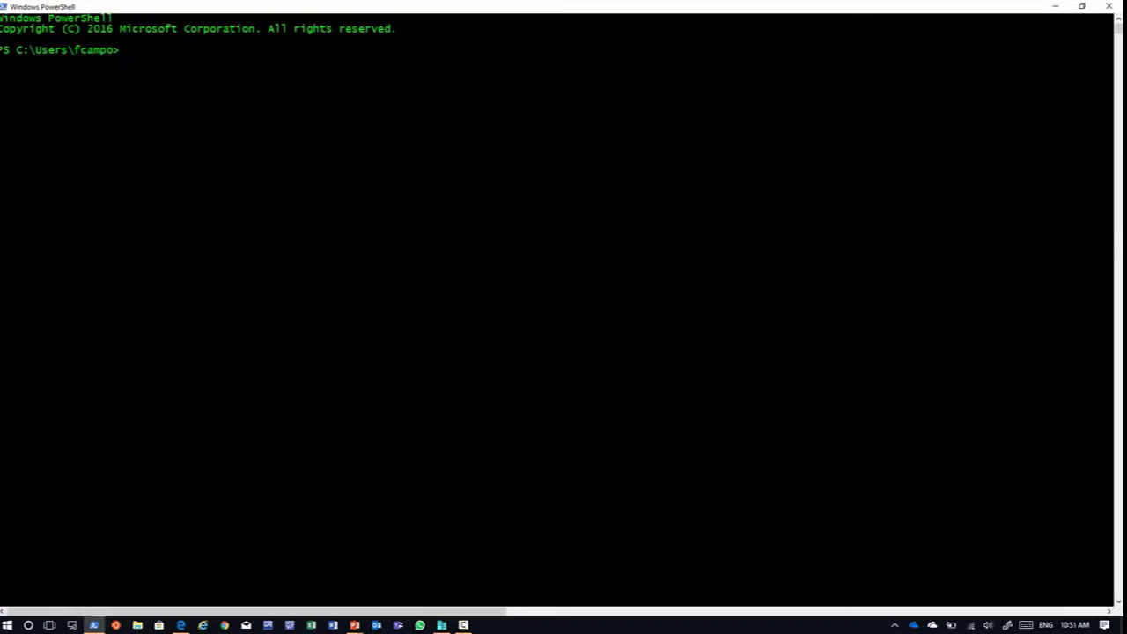
# Step: List the computer's disks with get-Disk and its partitions with get-partition
pyautogui.click(483, 303)
pyautogui.write('get-Disk')
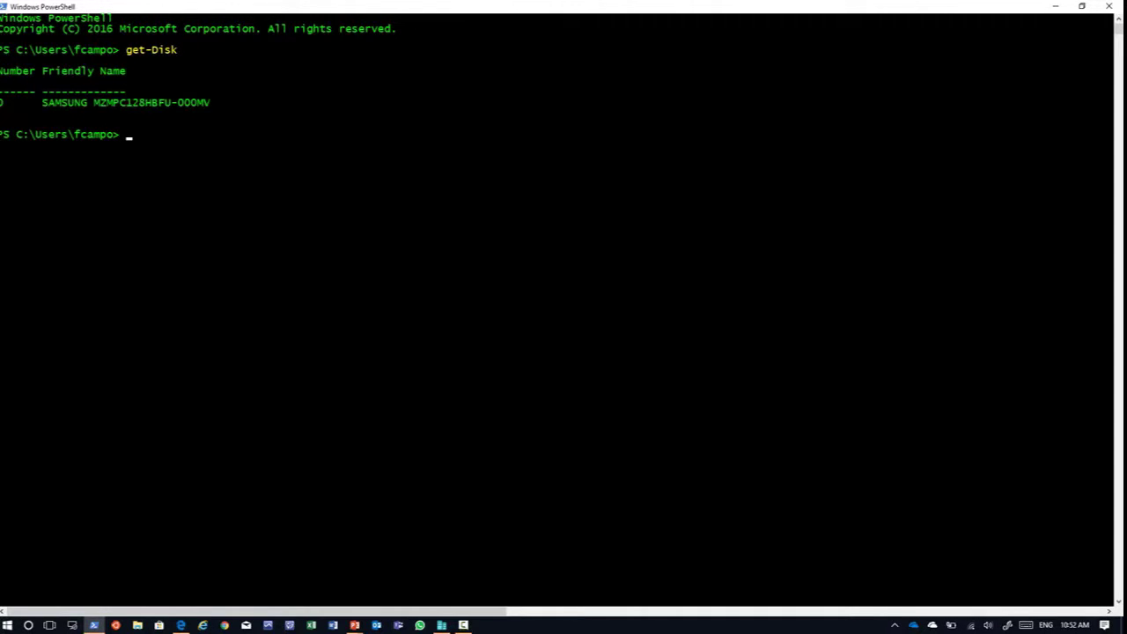
pyautogui.write('get-partition')
pyautogui.press('Return')
# Step: List the volumes with Get-Volume and highlight the row for drive C in the output
pyautogui.write('get-')
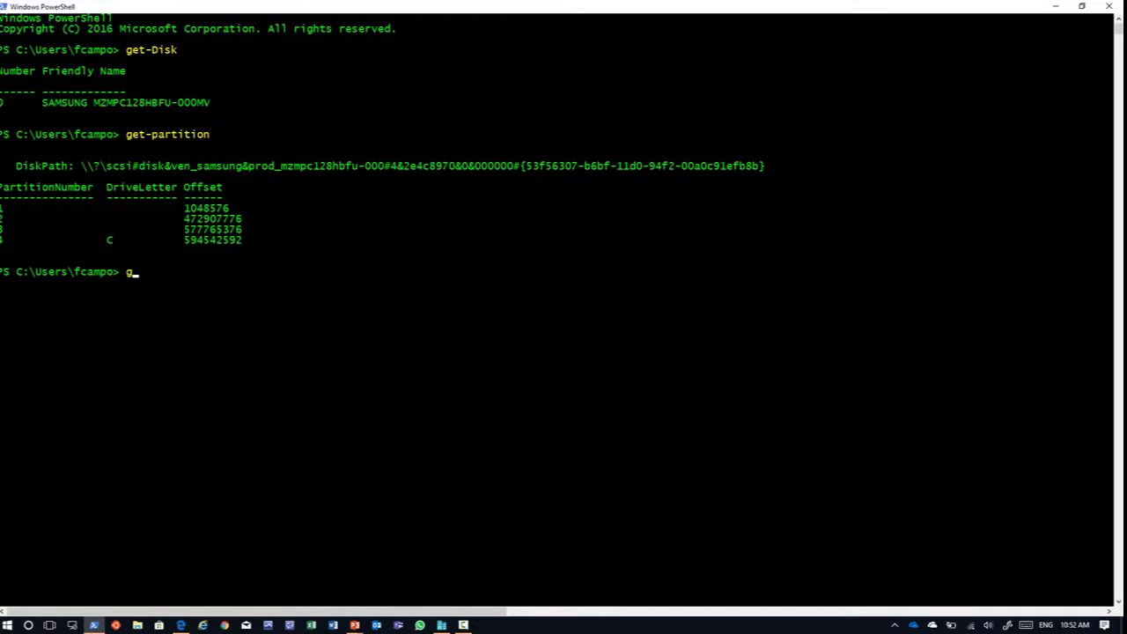
pyautogui.write('vo')
pyautogui.press('Tab')
pyautogui.press('Return')
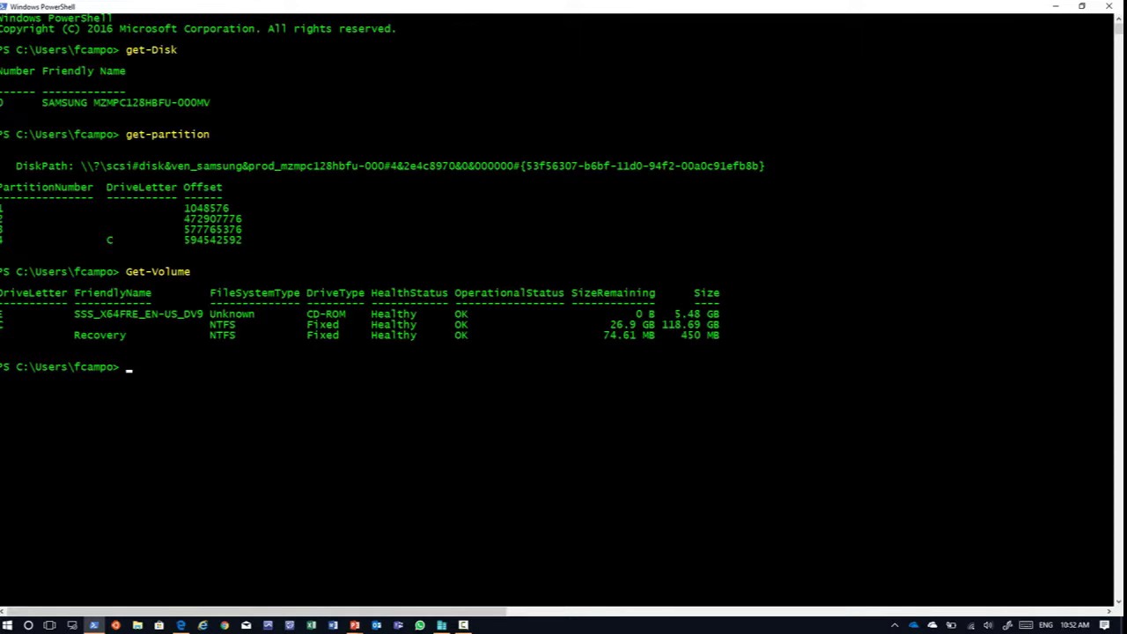
pyautogui.moveTo(1, 324); pyautogui.dragTo(720, 325)
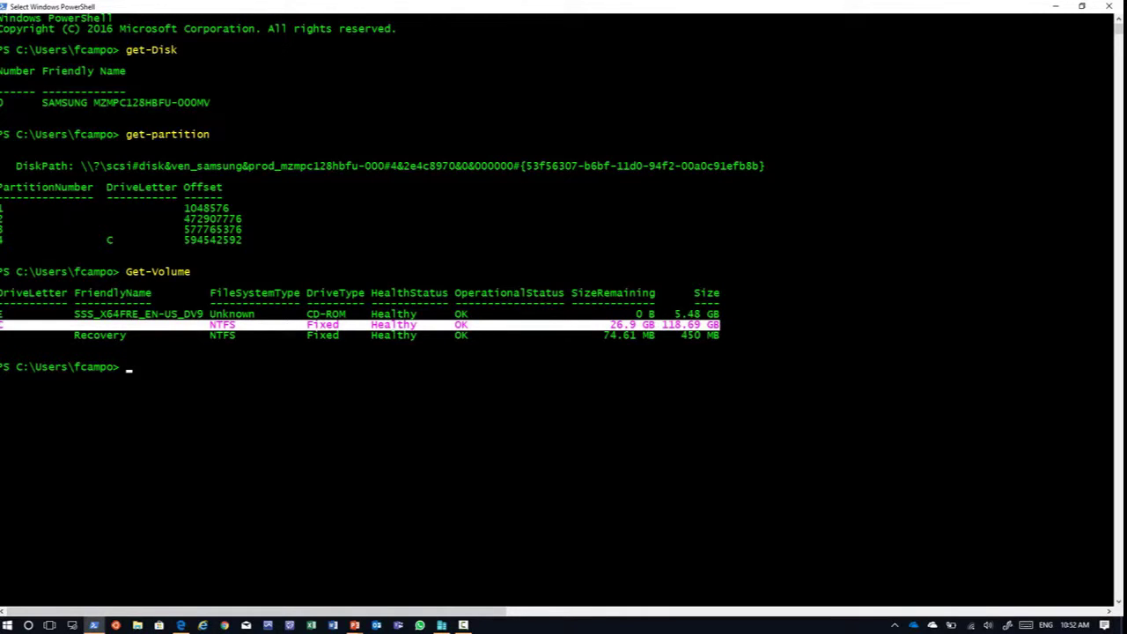
# Step: Start diskpart from the PowerShell prompt and maximize its window
pyautogui.click(173, 367)
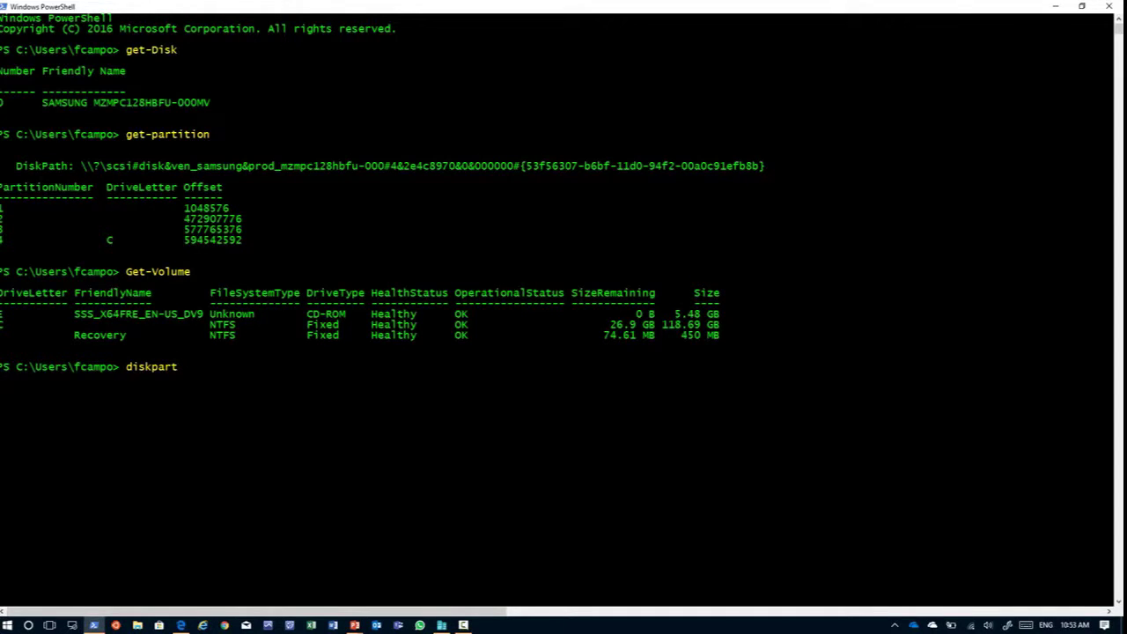
pyautogui.press('Return')
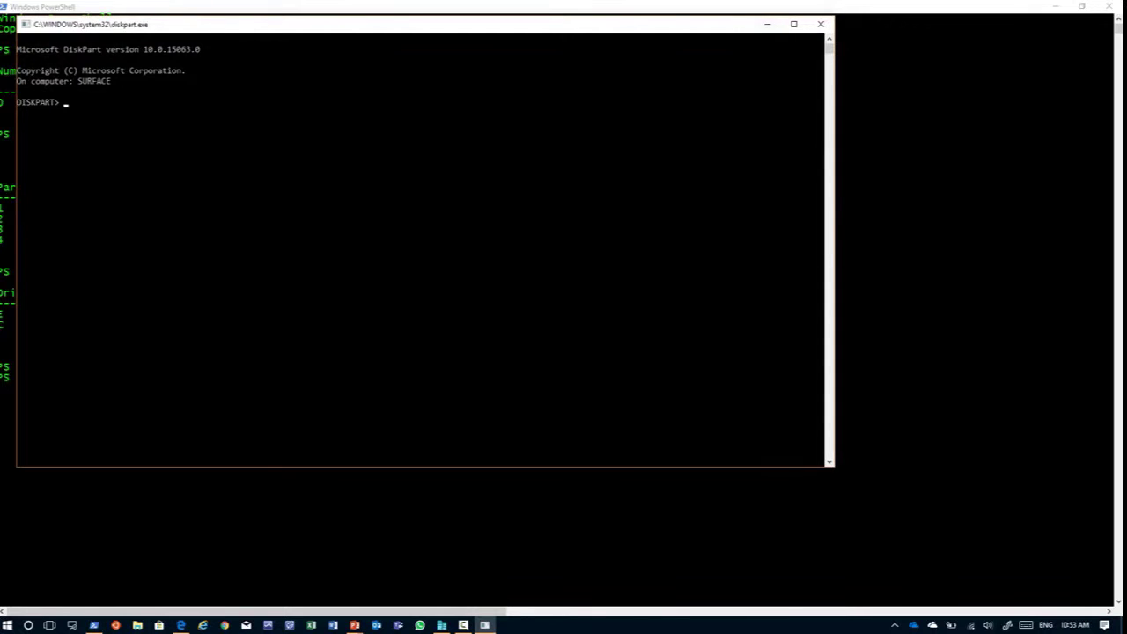
pyautogui.click(794, 24)
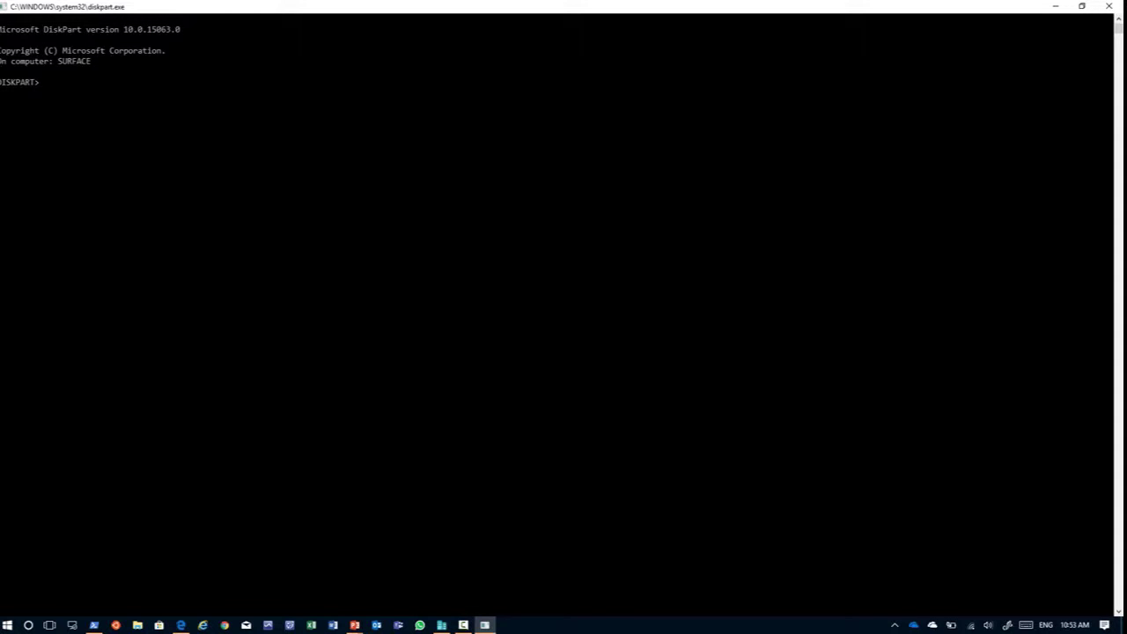
# Step: List the available disks in DiskPart with list disk
pyautogui.write('list ')
pyautogui.write('idsk')
pyautogui.press('BackSpace')
pyautogui.press('BackSpace')
pyautogui.press('BackSpace')
pyautogui.press('BackSpace')
pyautogui.write('disk')
pyautogui.press('Return')
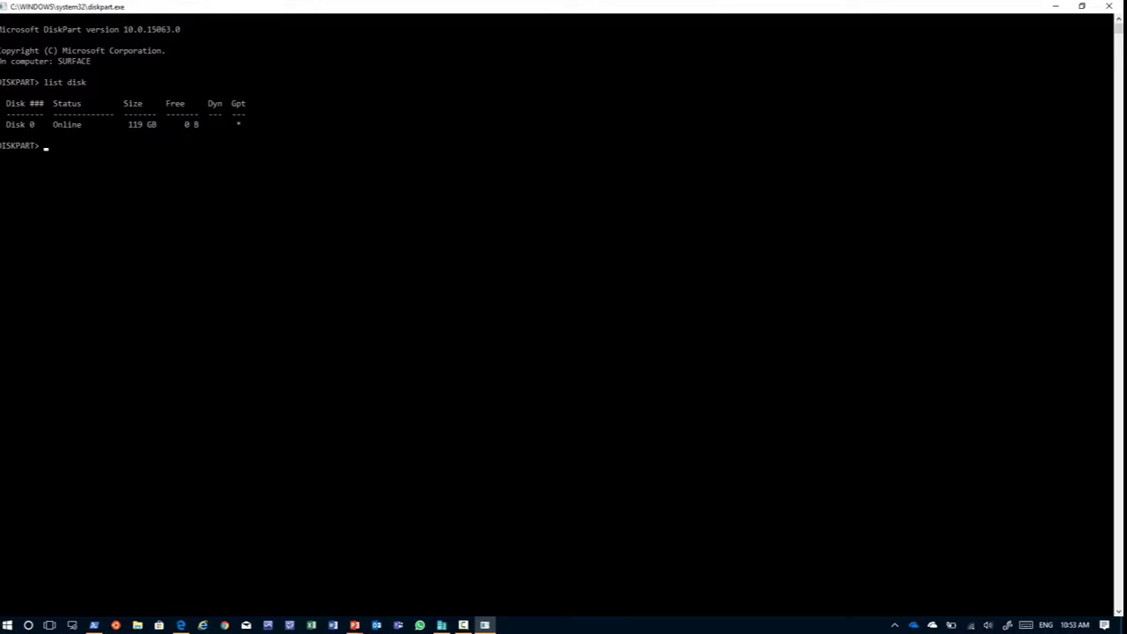
# Step: Select disk 0 in DiskPart and list its partitions with list partition
pyautogui.write('select disk 0')
pyautogui.press('Return')
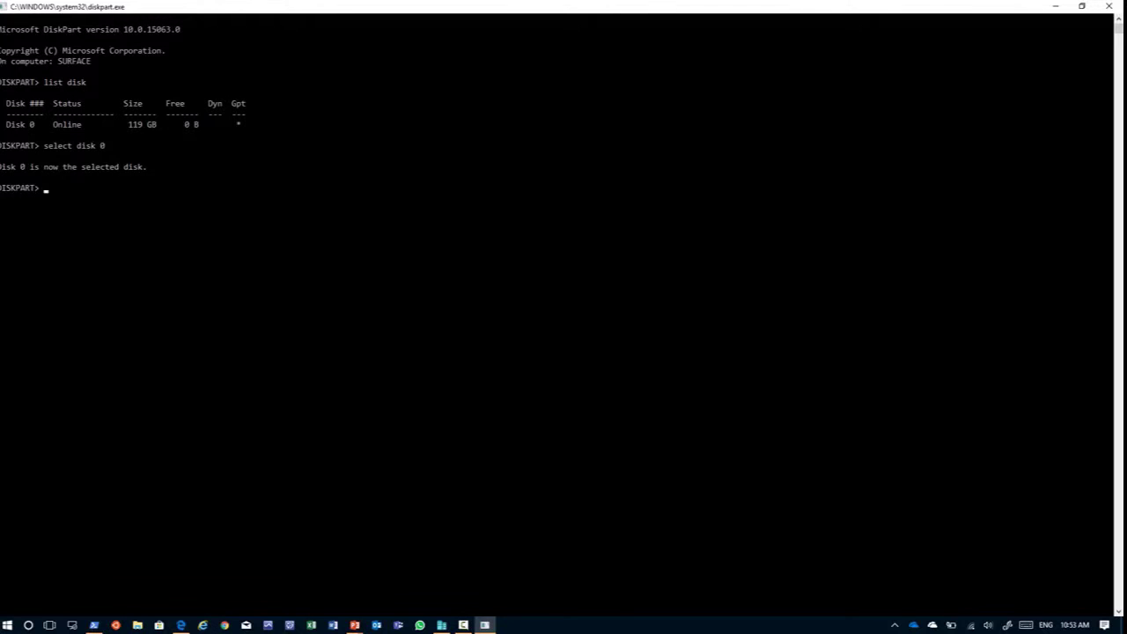
pyautogui.write('list partition')
pyautogui.press('Return')
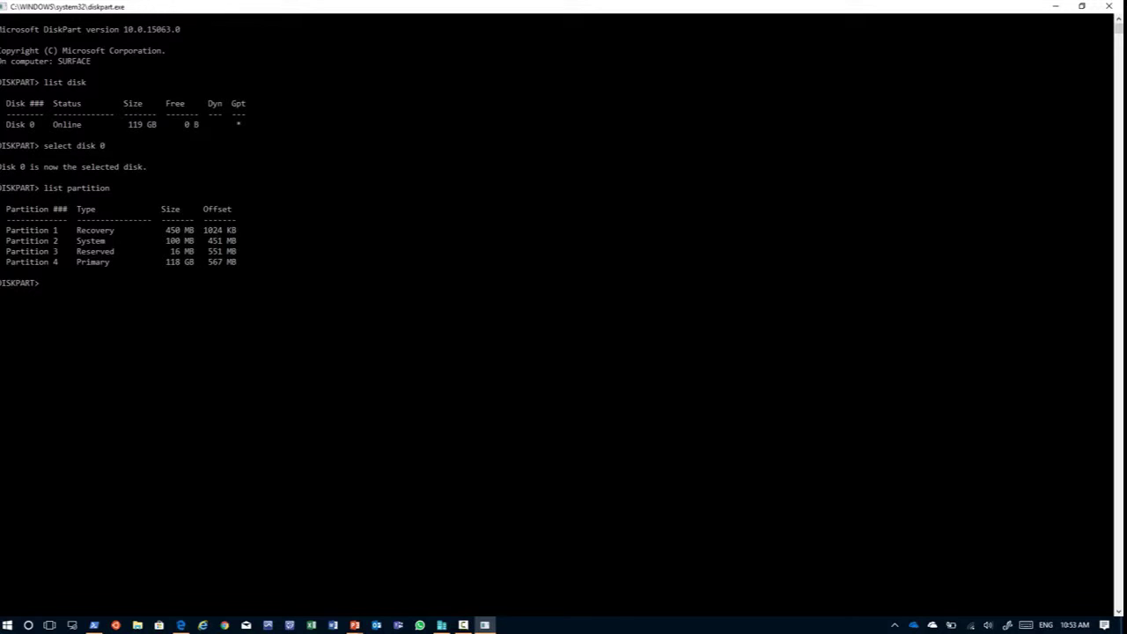
# Step: List all volumes in DiskPart with list volume
pyautogui.write('list volume')
pyautogui.press('Return')
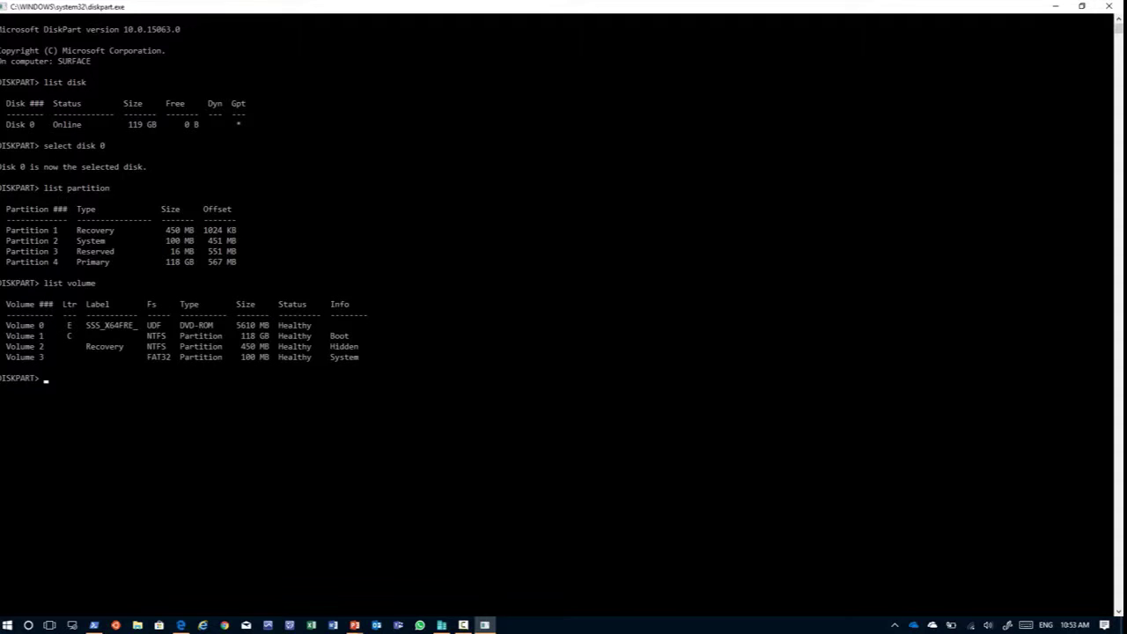